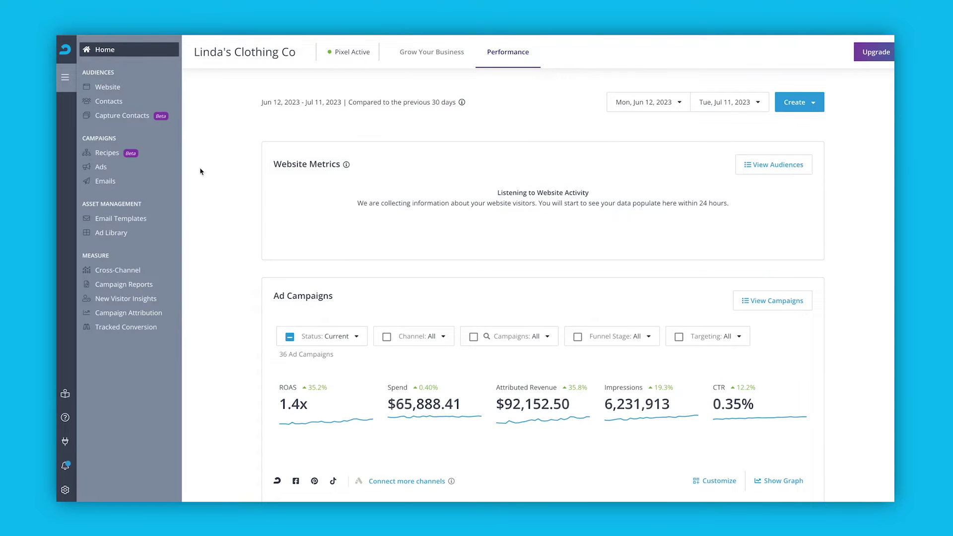
# Create a recipe from the Re-engage Browse Abandoners template, keeping its prefilled name.
pyautogui.click(157, 157)
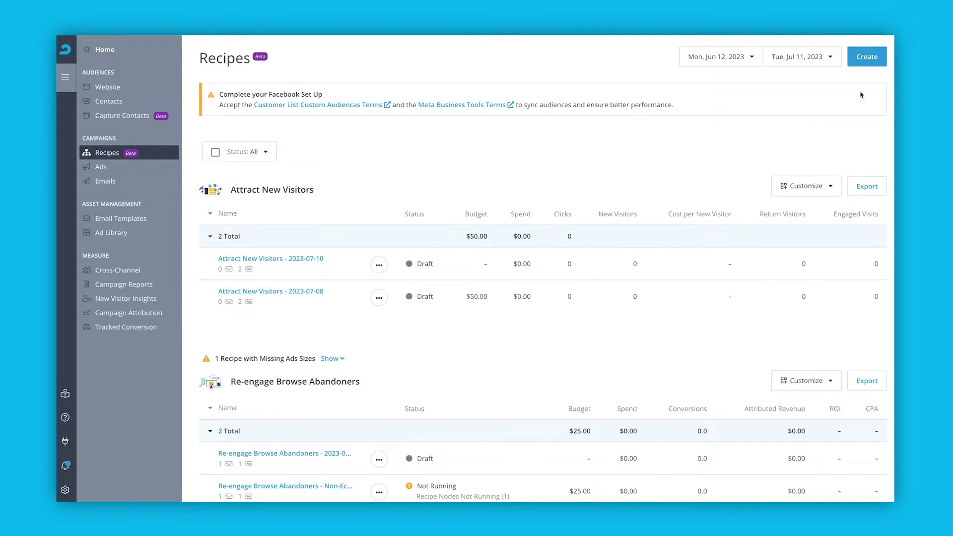
pyautogui.click(871, 64)
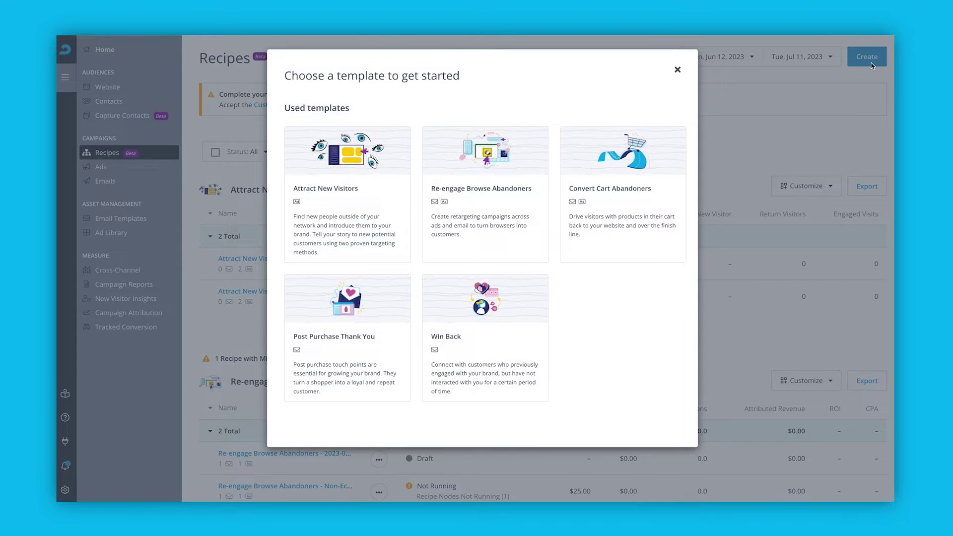
pyautogui.click(536, 144)
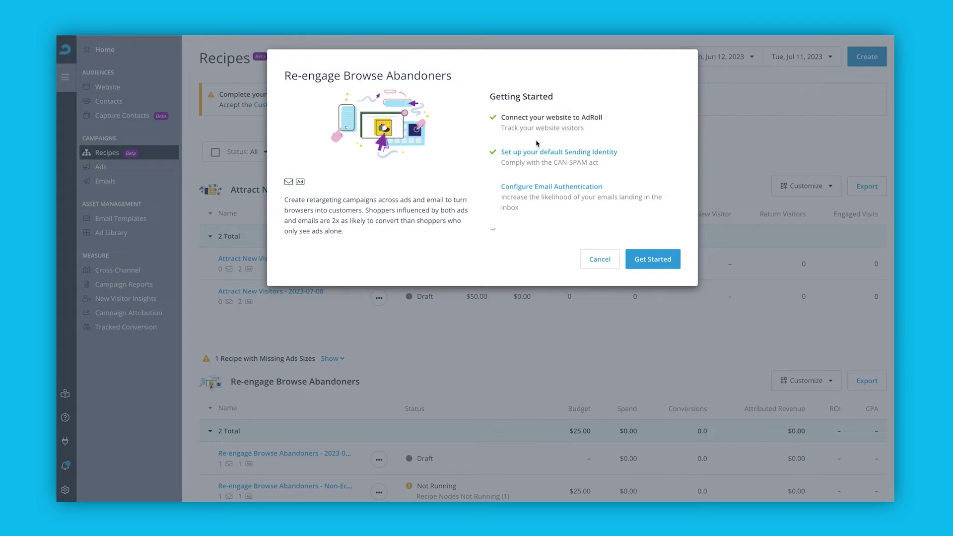
pyautogui.click(657, 266)
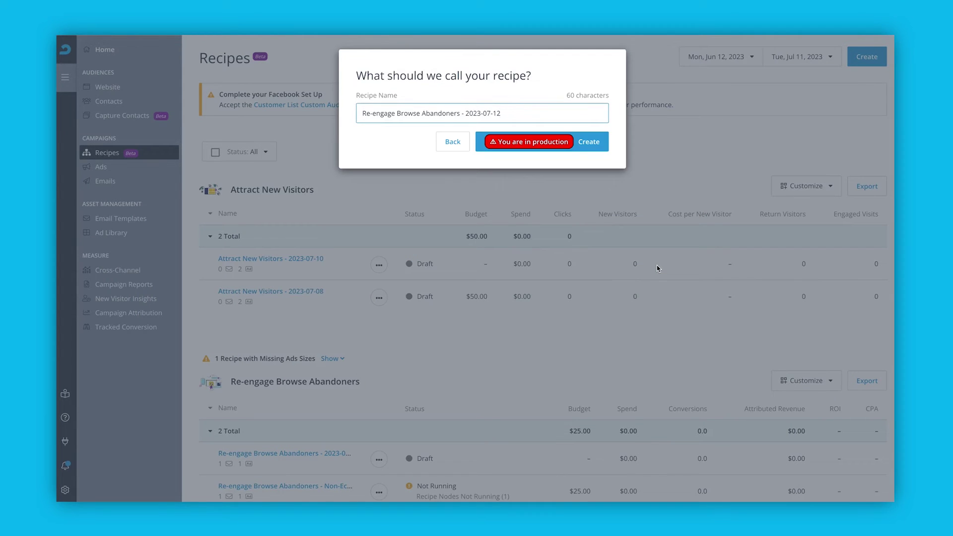
pyautogui.click(598, 144)
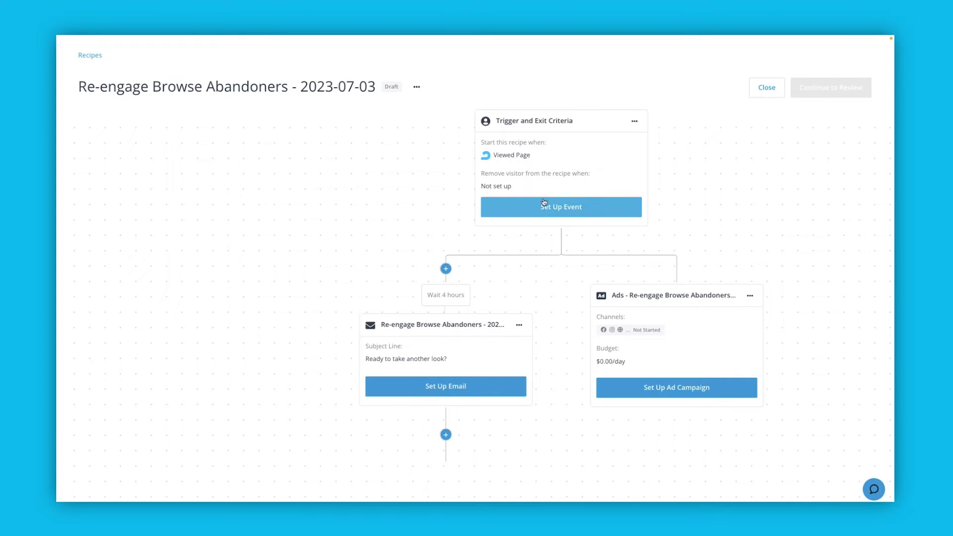
# Set exit criteria to Has Email Sent where Email Subject contains 'Thank you for your purchase!', and save.
pyautogui.click(538, 214)
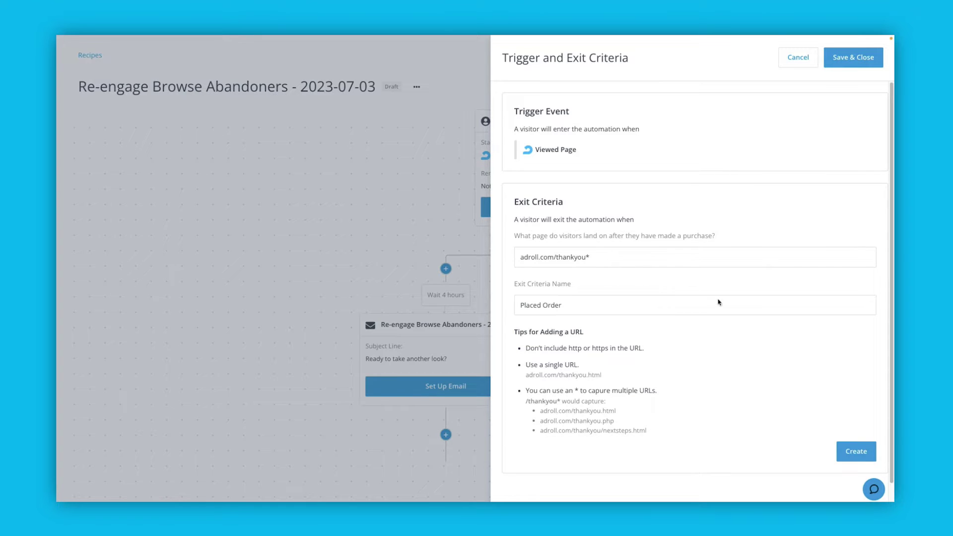
pyautogui.click(846, 453)
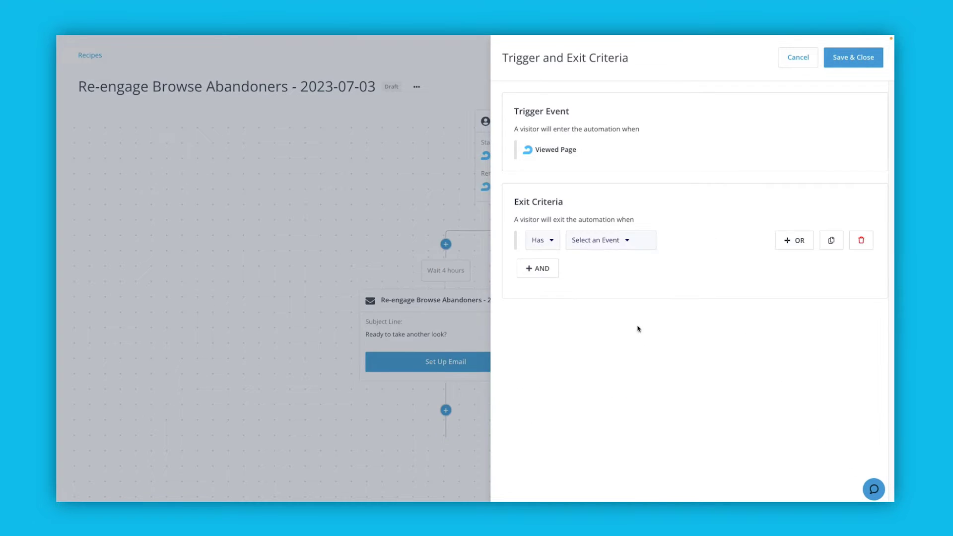
pyautogui.click(581, 244)
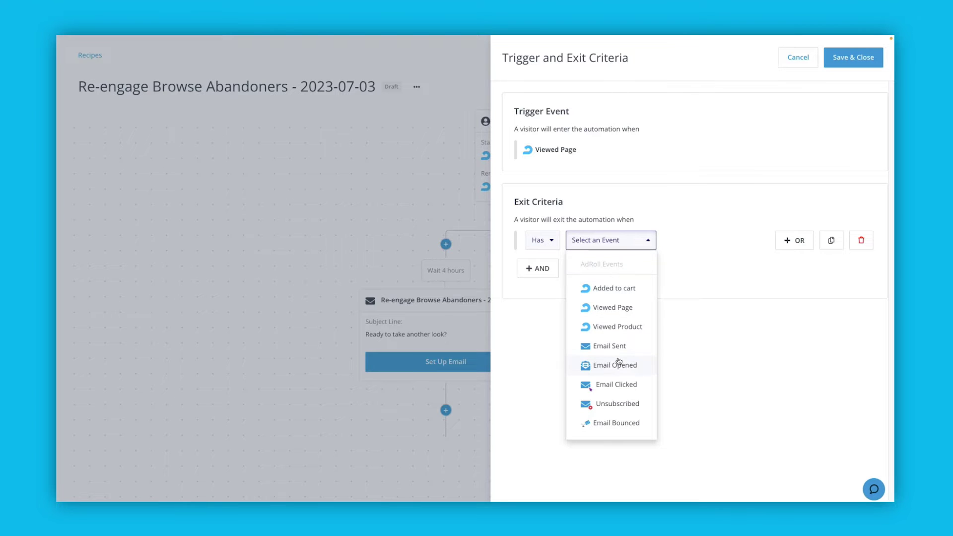
pyautogui.click(614, 345)
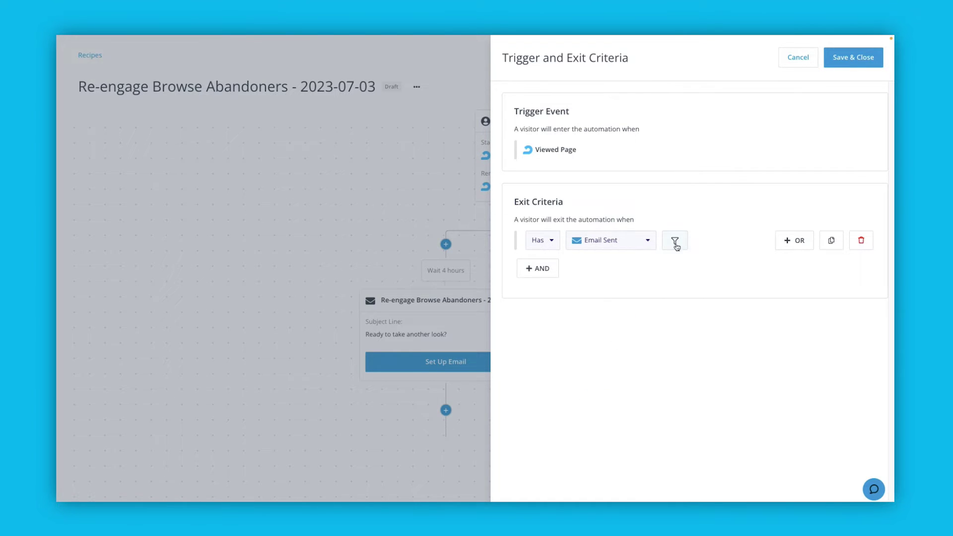
pyautogui.click(674, 244)
pyautogui.click(616, 267)
pyautogui.click(593, 284)
pyautogui.click(598, 294)
pyautogui.scroll(-3, 609, 401)
pyautogui.click(588, 428)
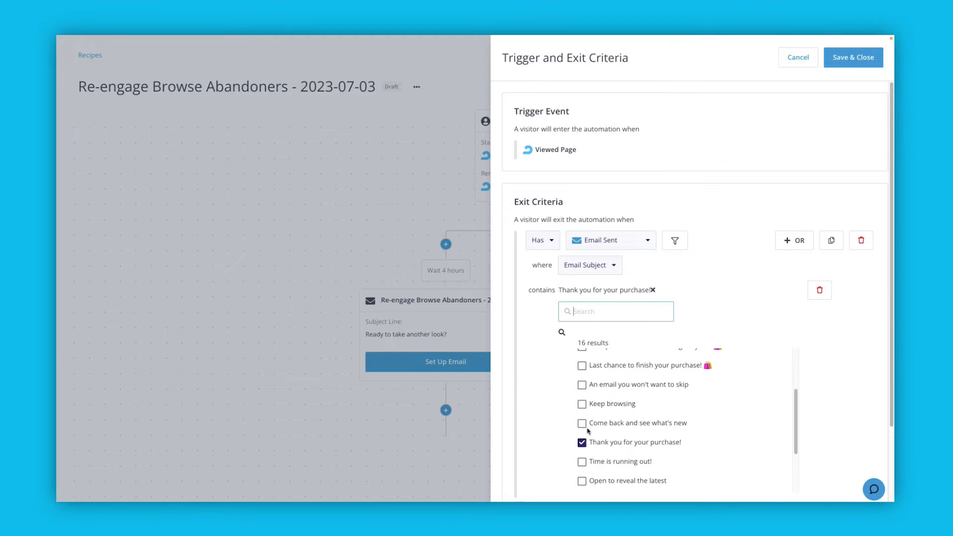
pyautogui.scroll(-2, 823, 361)
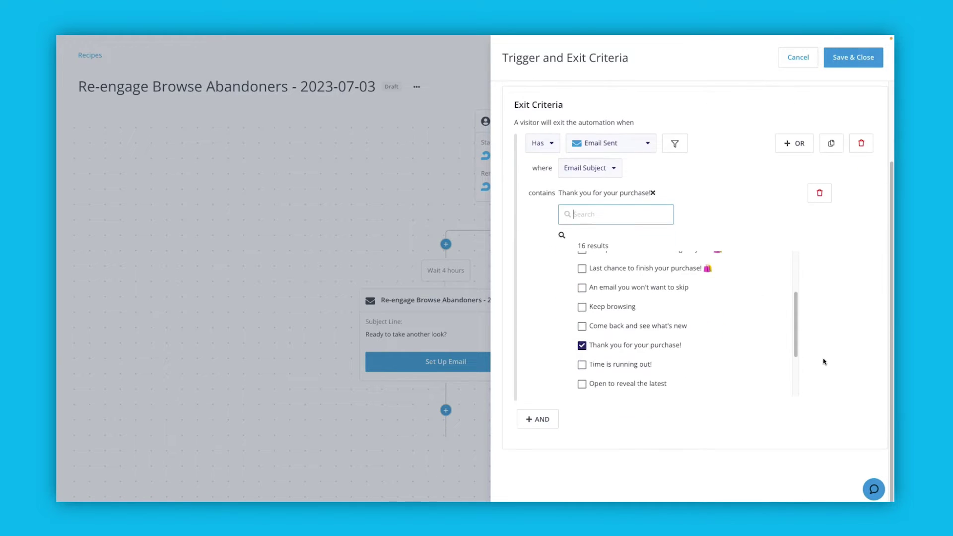
pyautogui.click(854, 58)
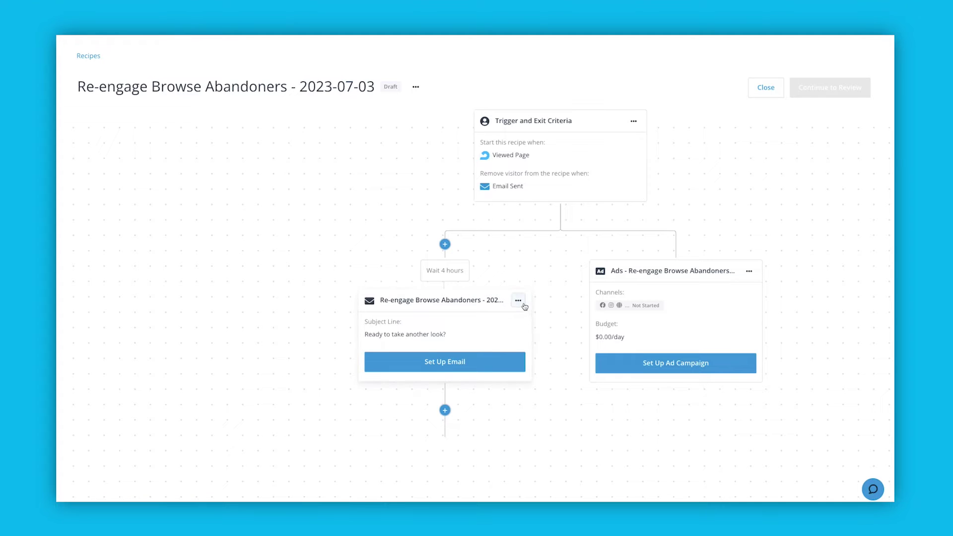
# Delete the email card from the recipe flow, confirming the deletion.
pyautogui.click(518, 300)
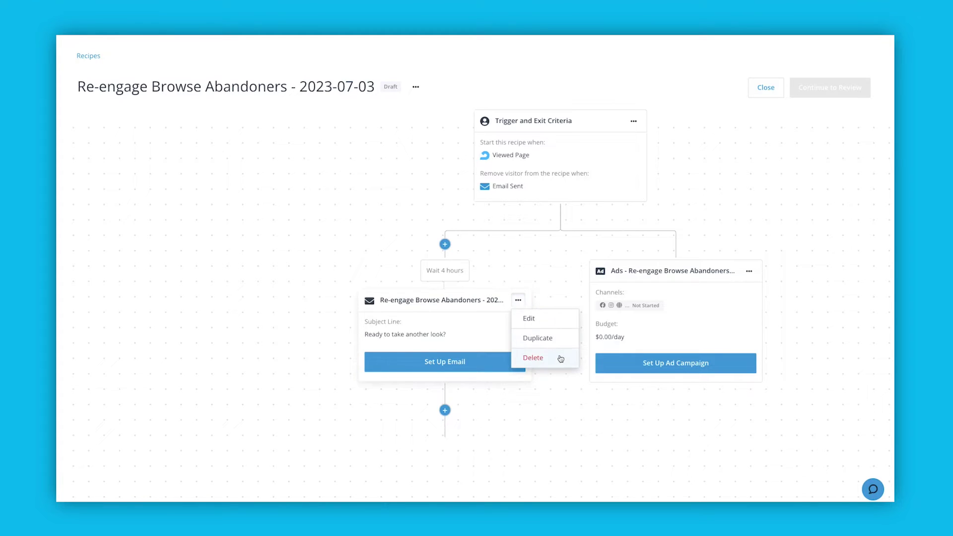
pyautogui.click(559, 357)
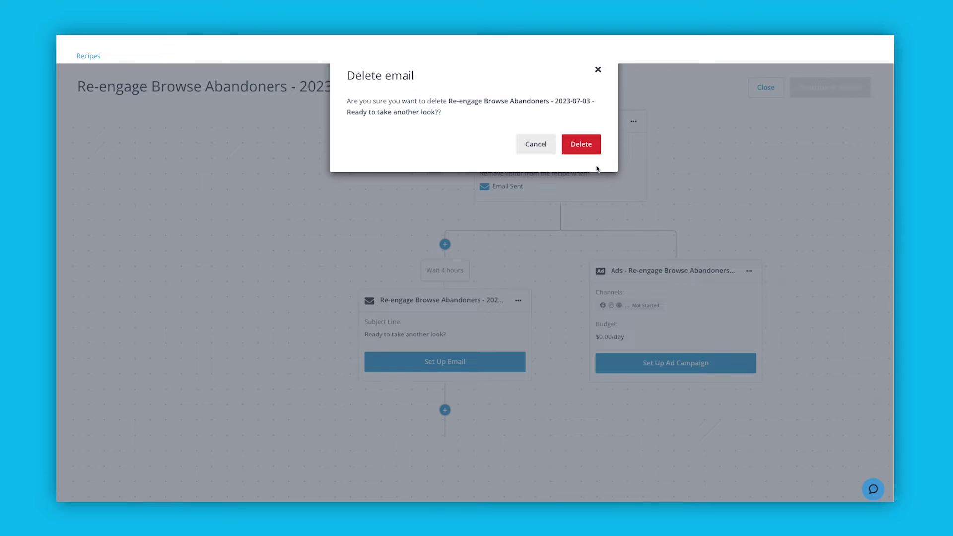
pyautogui.click(592, 148)
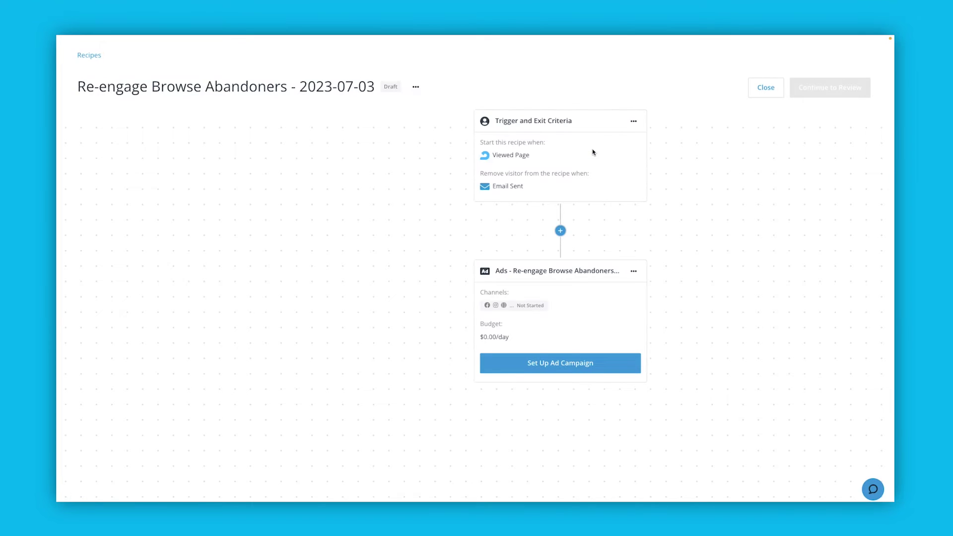
# Start the ad campaign step with the Web channel excluded.
pyautogui.click(625, 375)
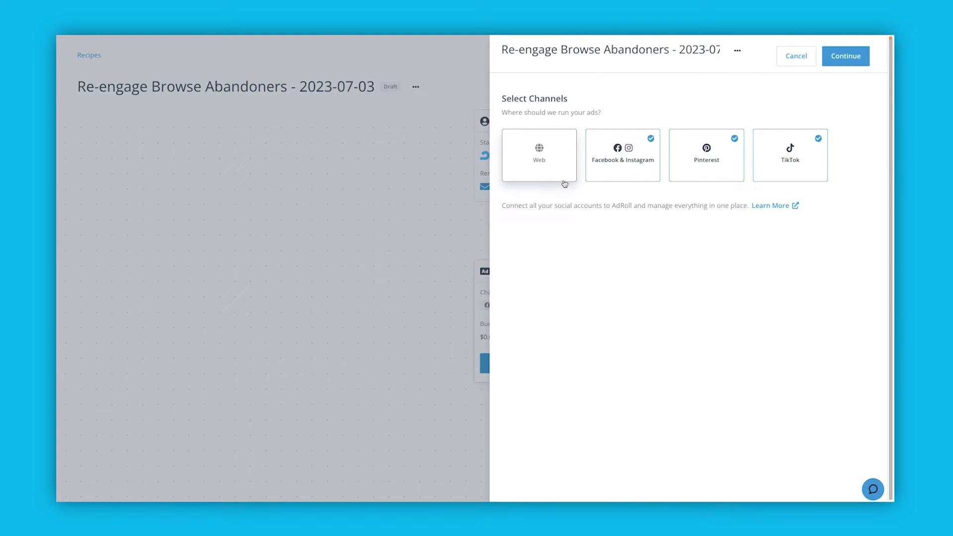
pyautogui.click(564, 182)
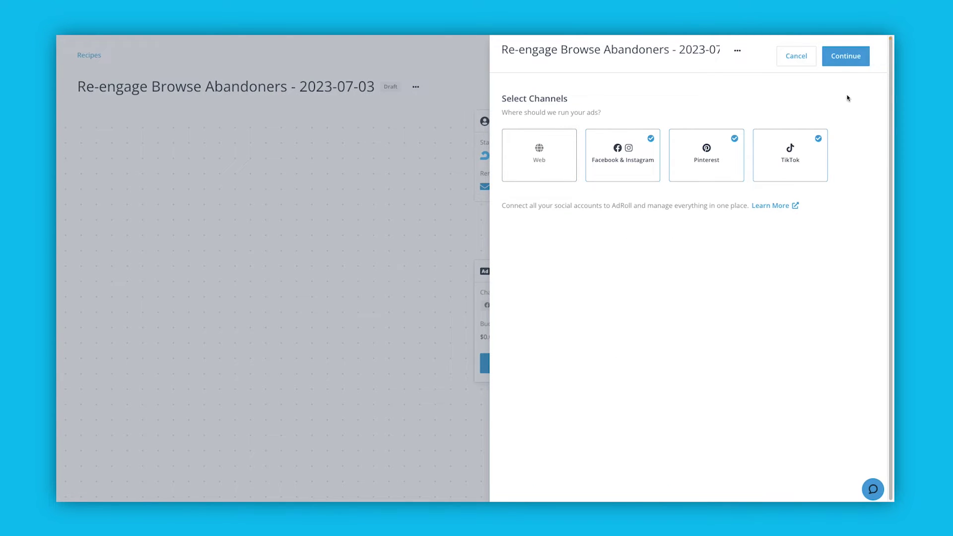
pyautogui.click(849, 64)
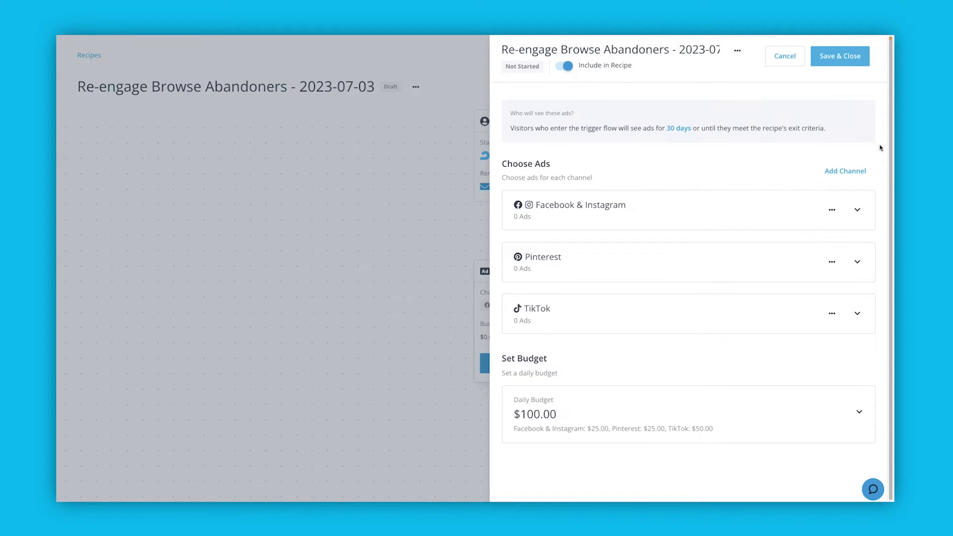
# Add two Connected Ads to the Facebook & Instagram channel.
pyautogui.click(859, 211)
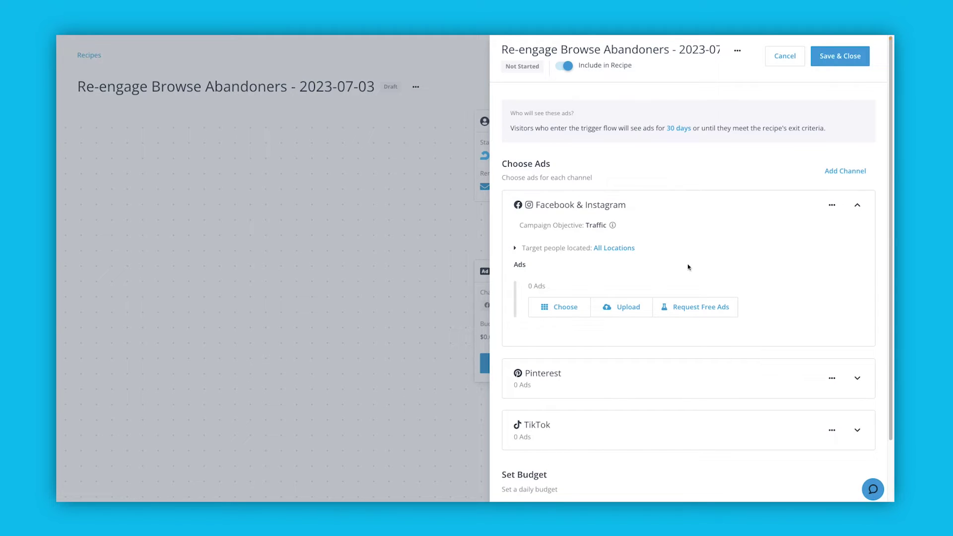
pyautogui.click(556, 313)
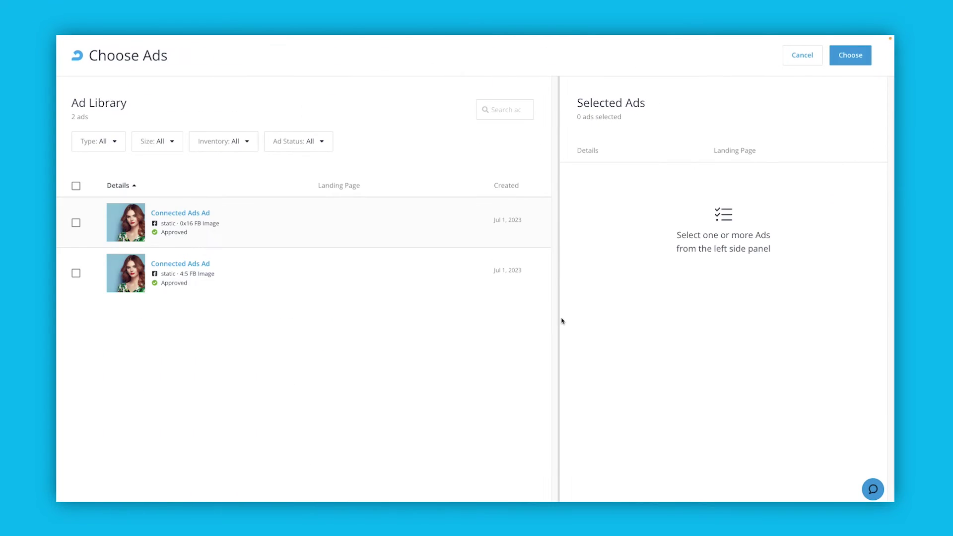
pyautogui.click(76, 223)
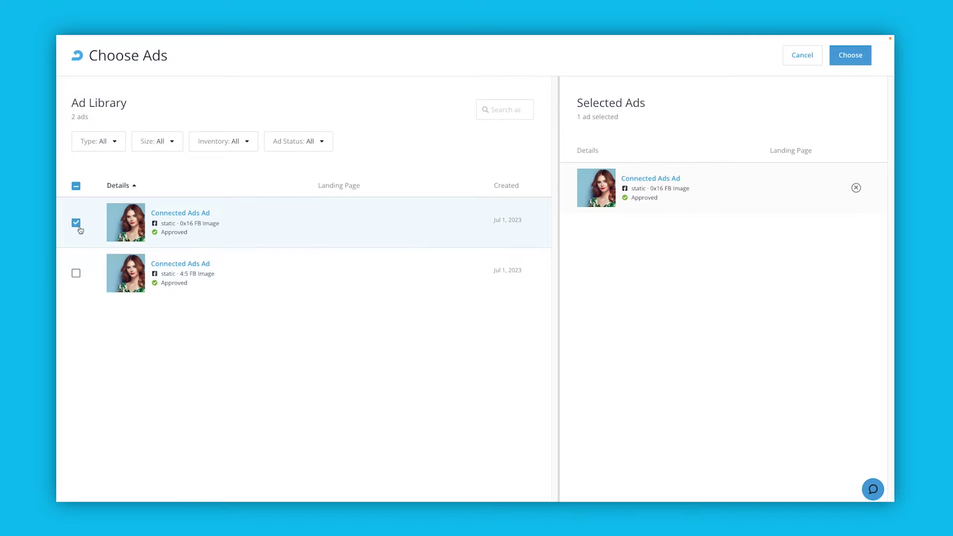
pyautogui.click(76, 274)
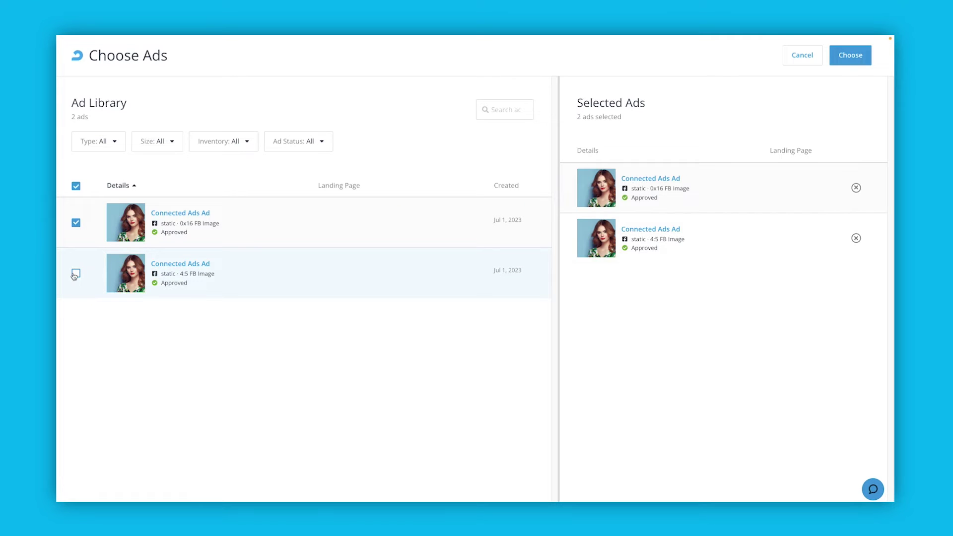
pyautogui.click(845, 62)
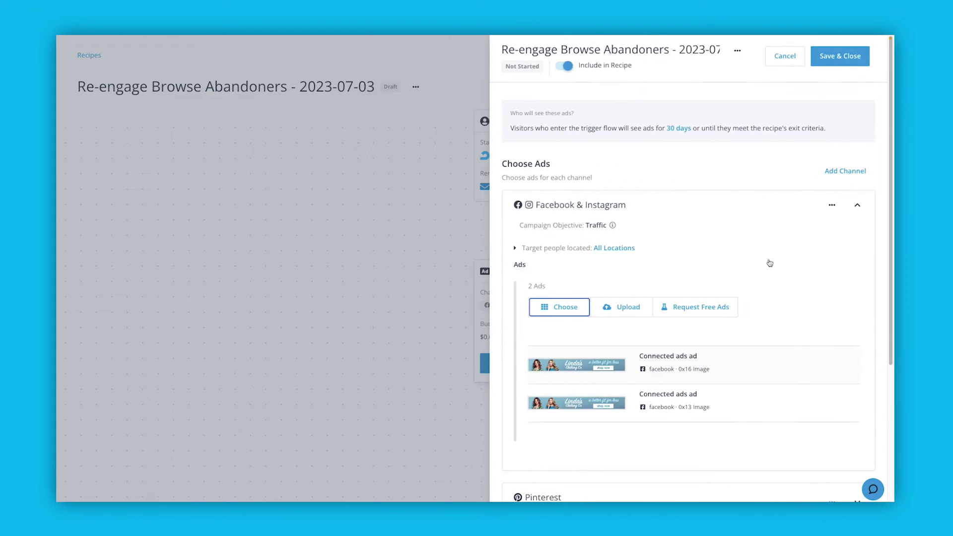
# Add two ads to the Pinterest channel.
pyautogui.scroll(-1, 768, 263)
pyautogui.scroll(-2, 763, 282)
pyautogui.scroll(-2, 740, 276)
pyautogui.click(854, 311)
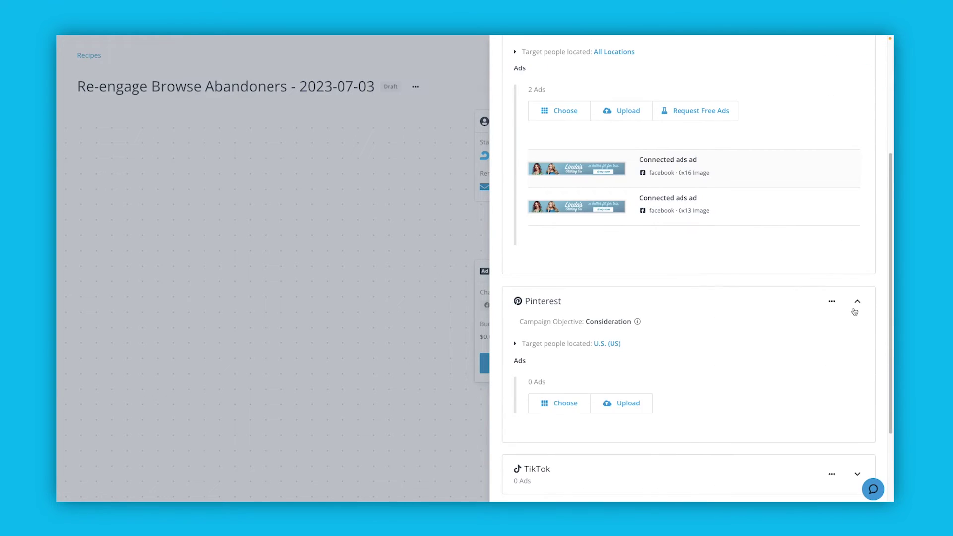
pyautogui.click(554, 410)
pyautogui.click(74, 222)
pyautogui.click(74, 273)
pyautogui.click(850, 56)
# Add two video ads to the TikTok channel.
pyautogui.scroll(-5, 744, 308)
pyautogui.click(683, 349)
pyautogui.click(564, 451)
pyautogui.click(76, 215)
pyautogui.click(77, 257)
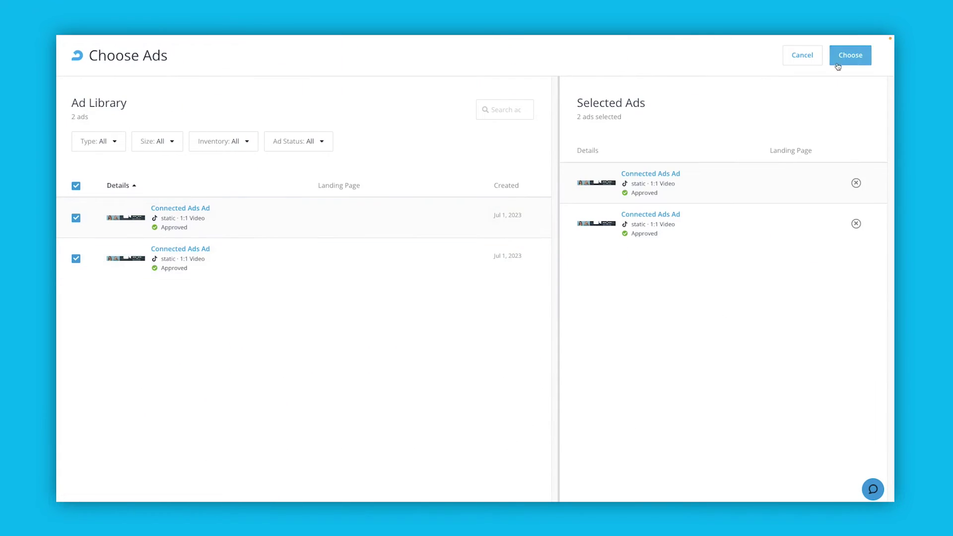
pyautogui.click(859, 56)
# Check the $100 daily budget split of $25, $25 and $50 across channels.
pyautogui.scroll(-5, 716, 243)
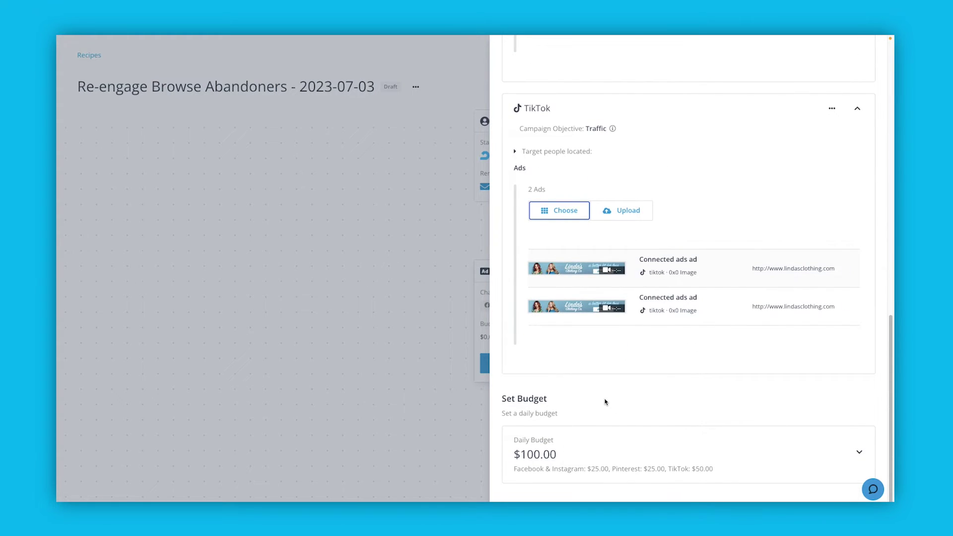
pyautogui.click(600, 463)
pyautogui.scroll(-2, 618, 436)
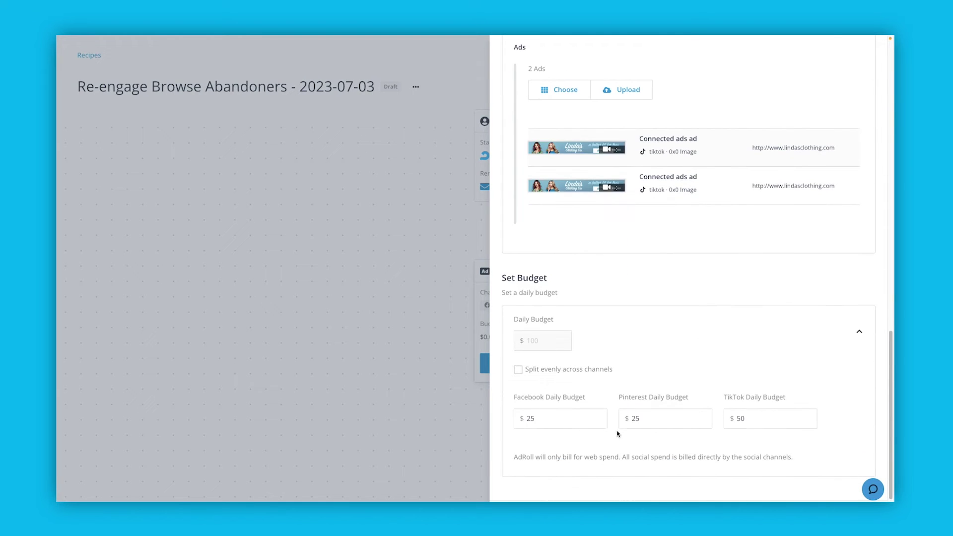
pyautogui.scroll(15, 823, 387)
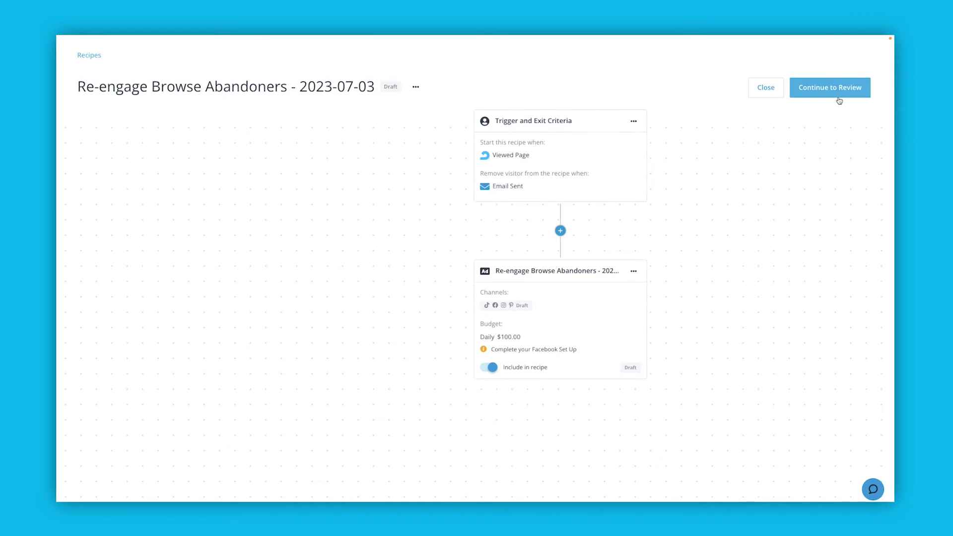
# Review the recipe's $100 daily budget and audience, then launch Re-engage Browse Abandoners - 2023-07-03.
pyautogui.click(839, 94)
pyautogui.scroll(-1, 831, 183)
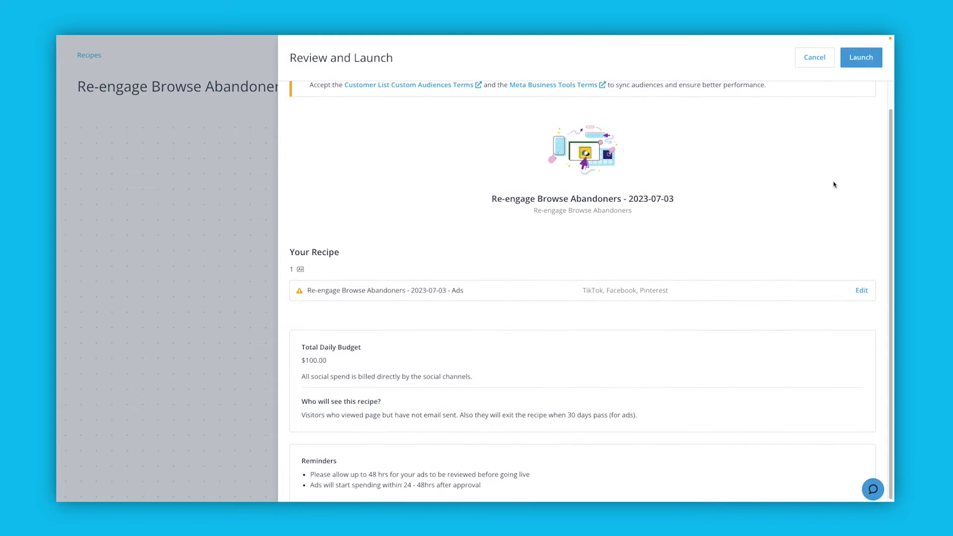
pyautogui.scroll(-1, 830, 199)
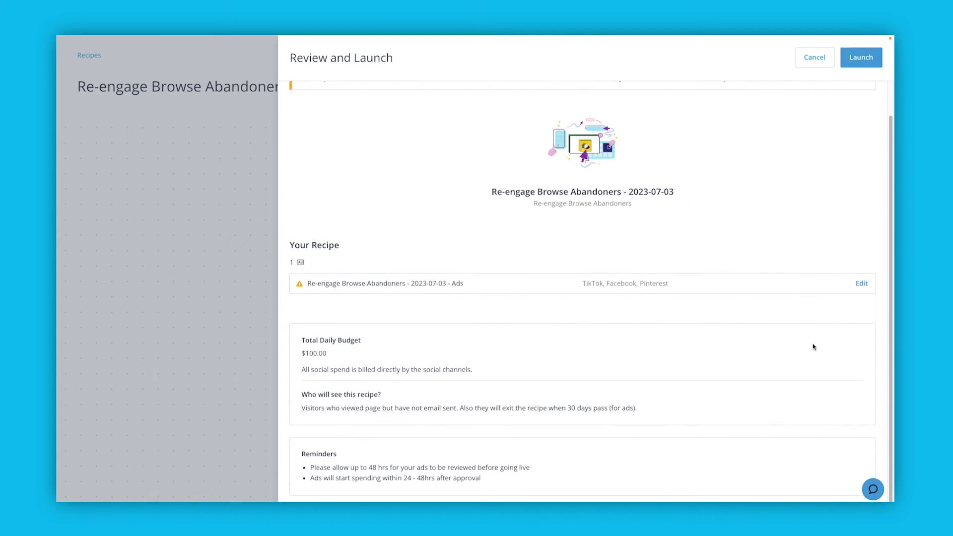
pyautogui.click(872, 64)
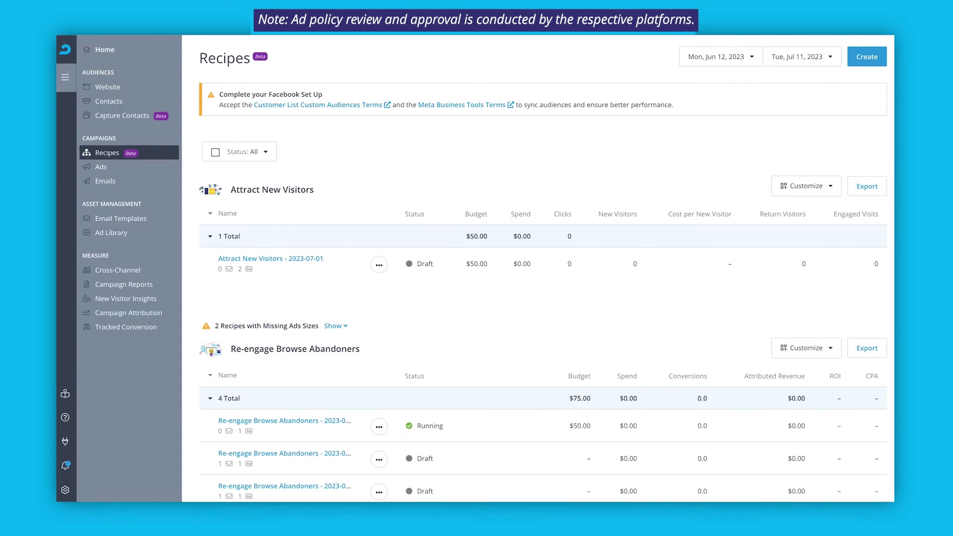
# Open the Re-engage Browse Abandoners - 2023-07-09 recipe from the Recipes list.
pyautogui.scroll(-5, 543, 268)
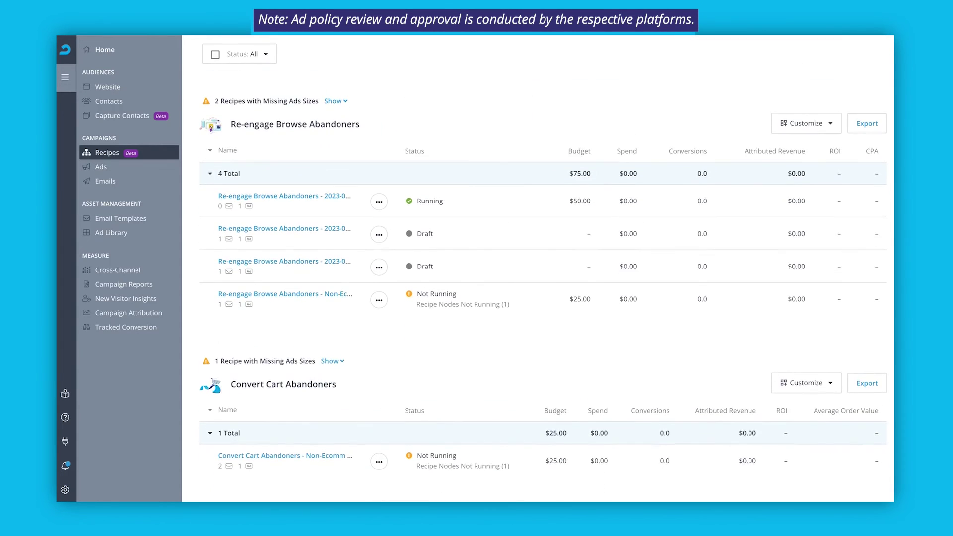
pyautogui.click(331, 196)
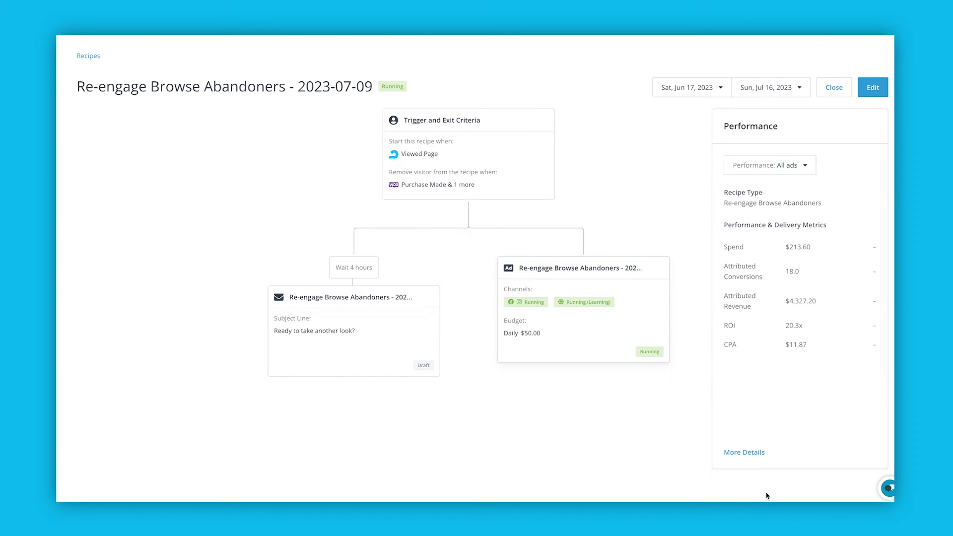
# Open the recipe's Ads report and the Web Retargeting campaign row's action menu.
pyautogui.click(744, 454)
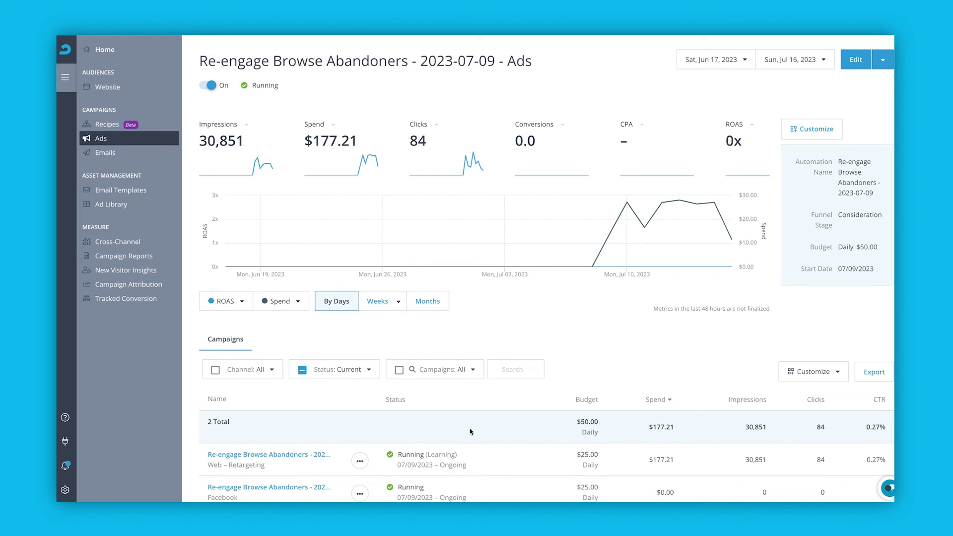
pyautogui.click(361, 462)
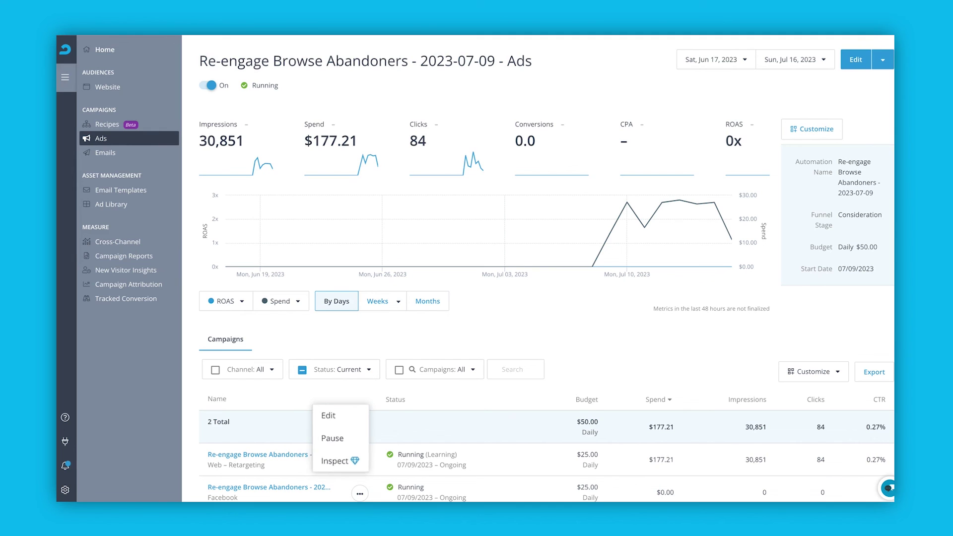
# Edit the campaign's ads, review the Facebook & Instagram and Pinterest ads and $50 budget, then collapse both channels.
pyautogui.click(356, 414)
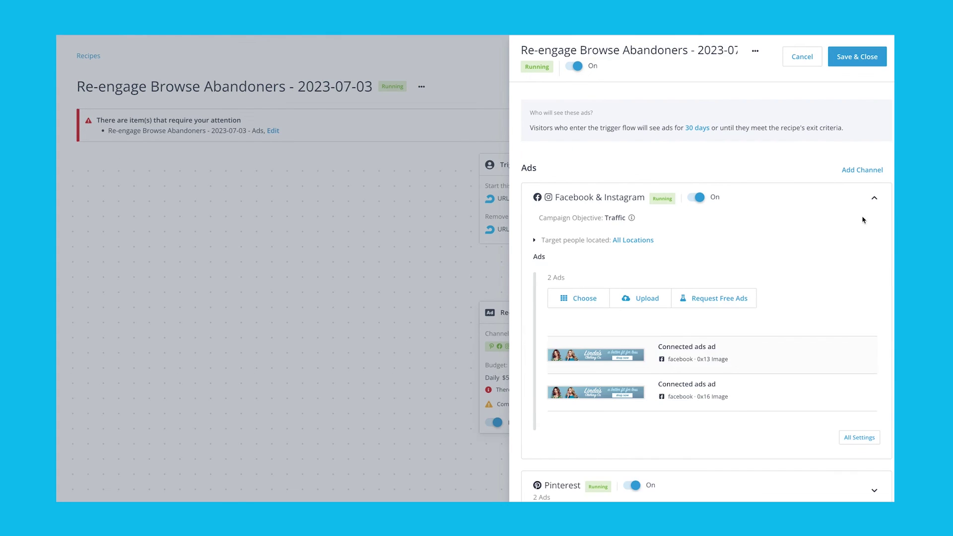
pyautogui.scroll(-2, 818, 243)
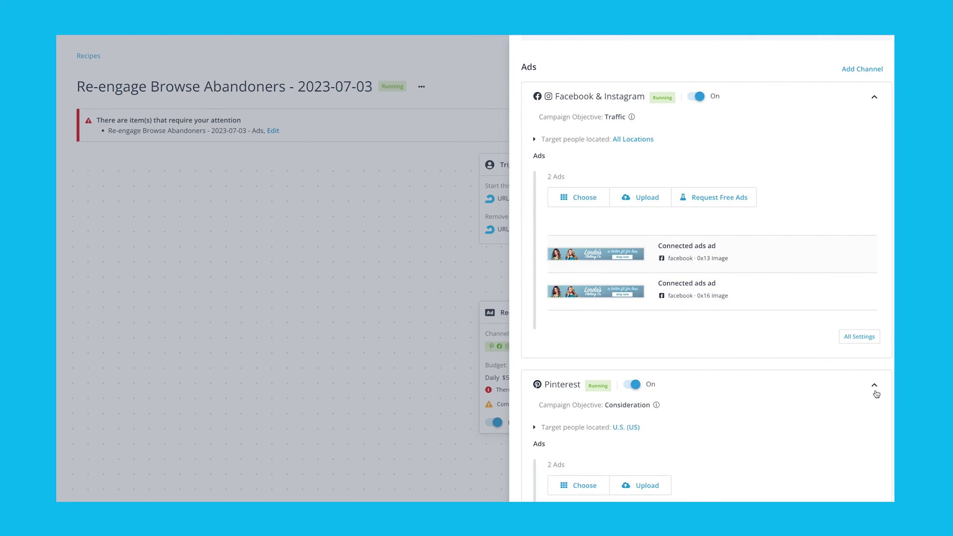
pyautogui.scroll(-3, 876, 393)
pyautogui.scroll(5, 872, 389)
pyautogui.click(873, 198)
pyautogui.click(873, 250)
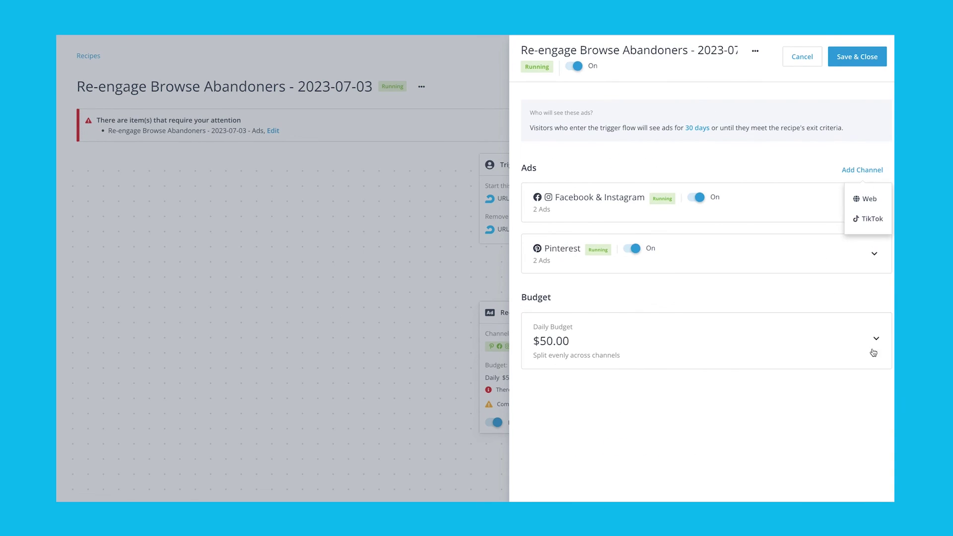